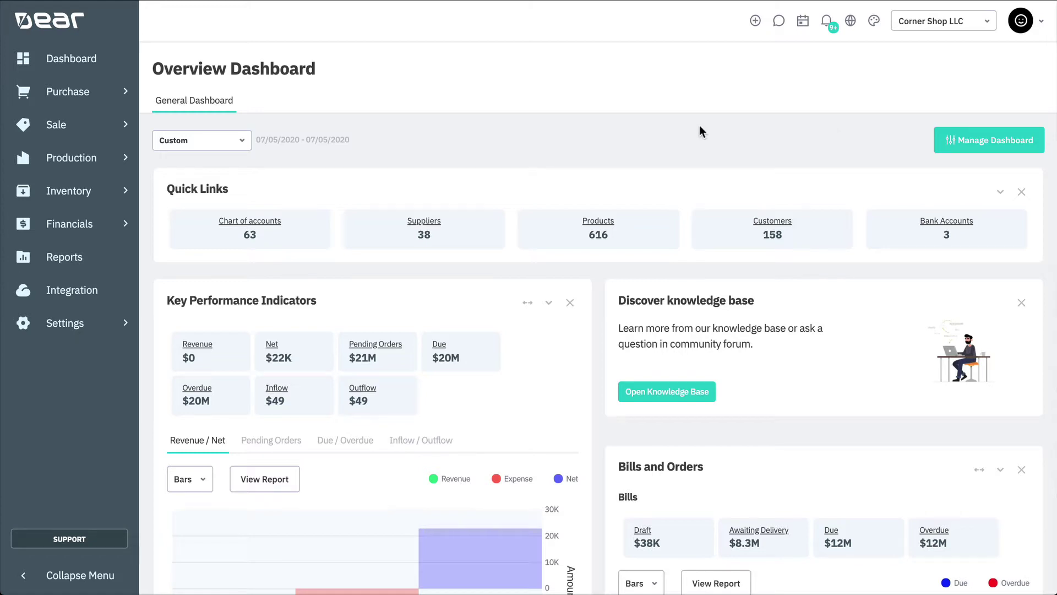
- Open the Sales search list of all sale orders from the Sale menu
click(123, 126)
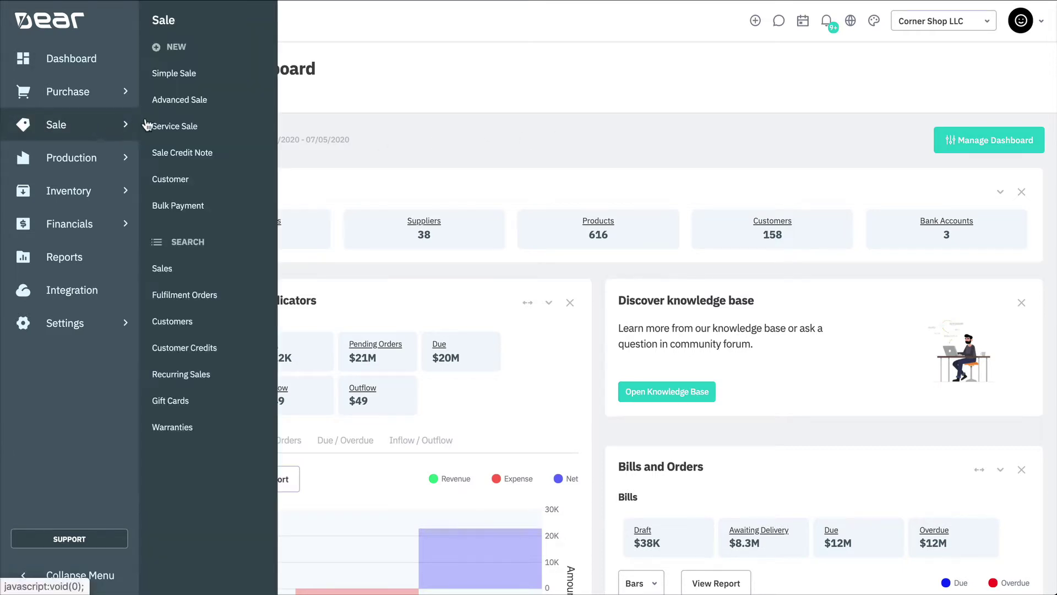
click(246, 269)
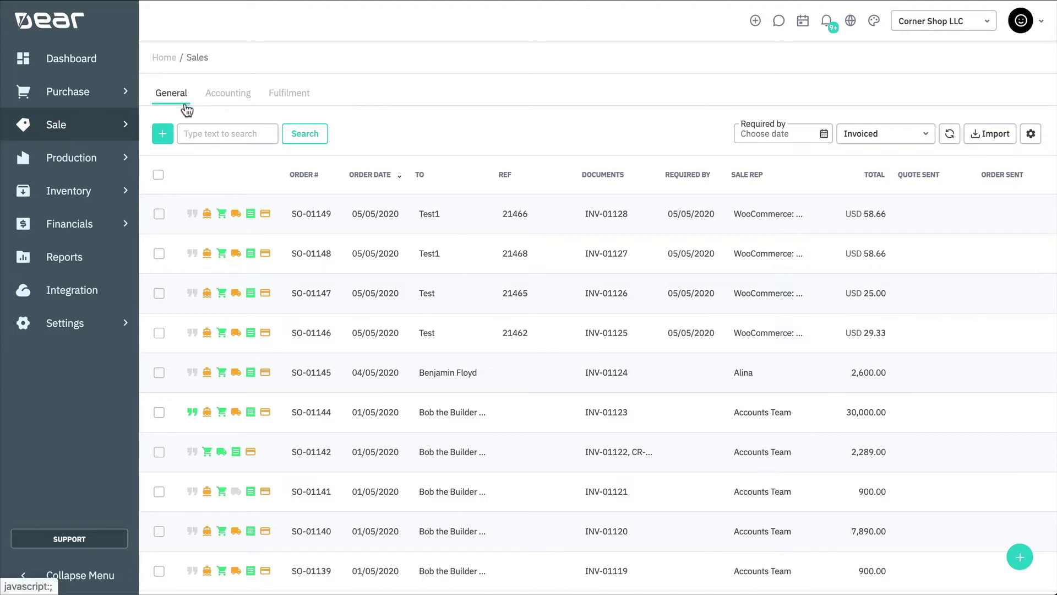
click(228, 105)
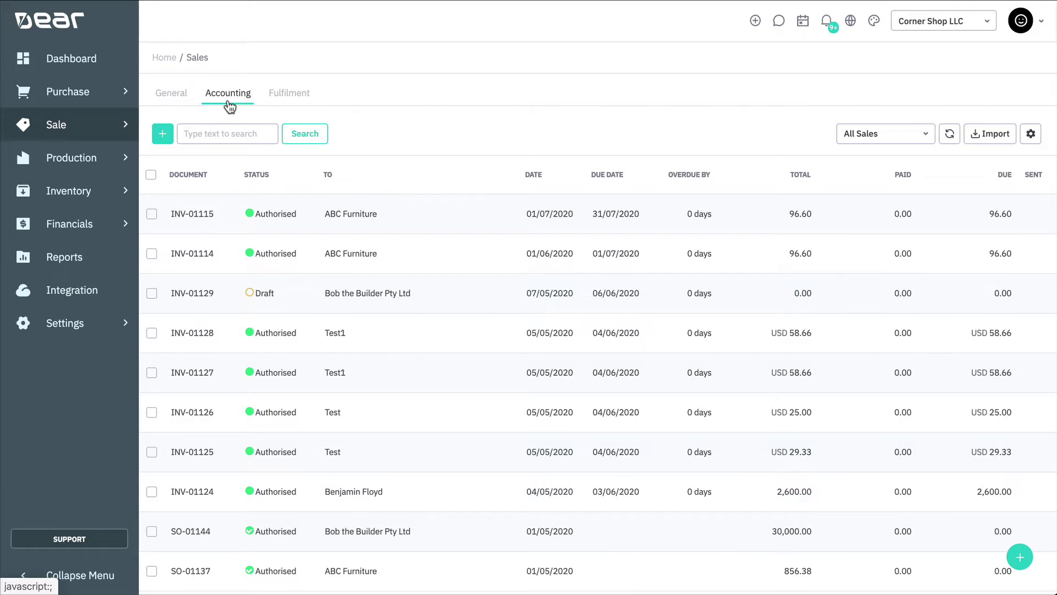
click(286, 106)
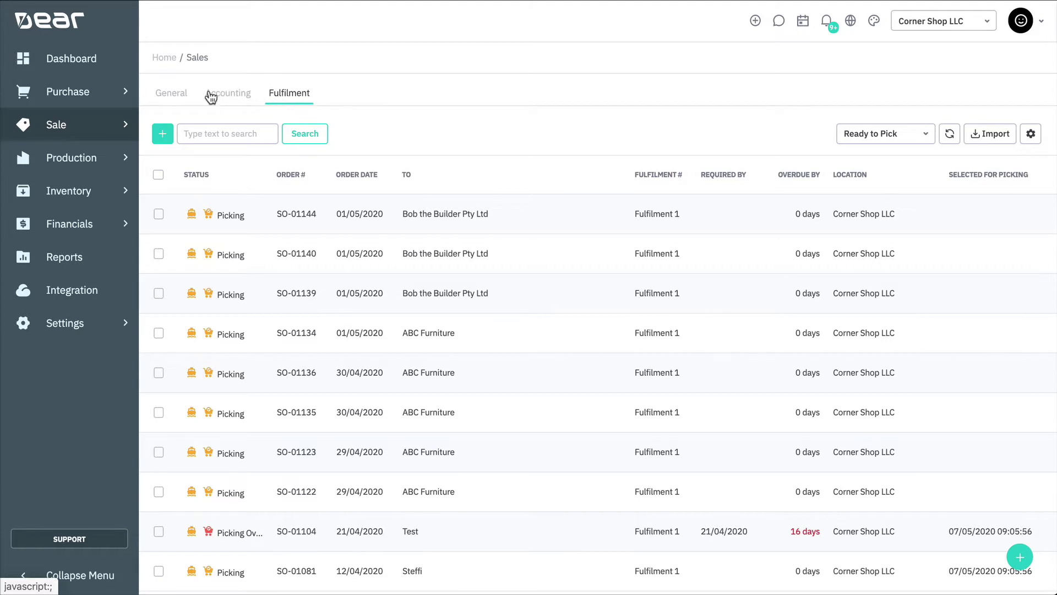
click(176, 103)
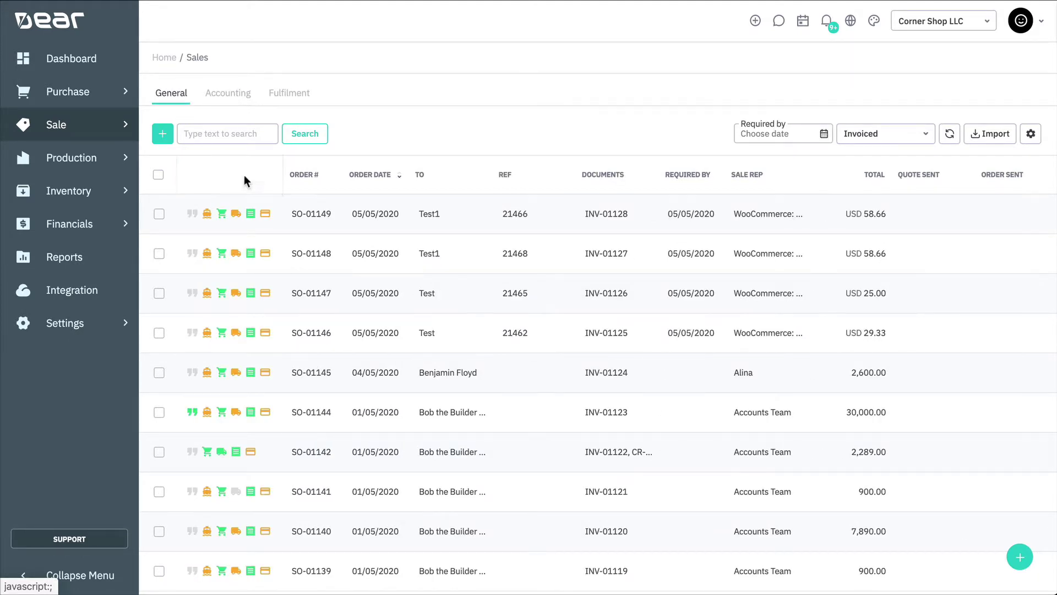
- Move Order Date first and Ref before To, narrow Ref, and sort by ascending Order #
drag(308, 182, 278, 184)
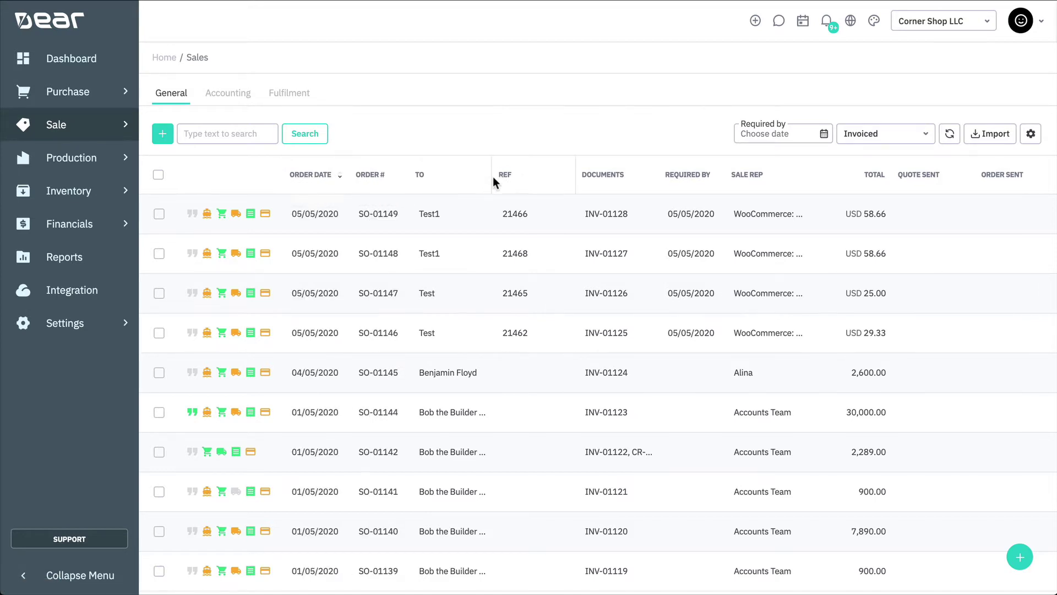
drag(493, 176, 409, 178)
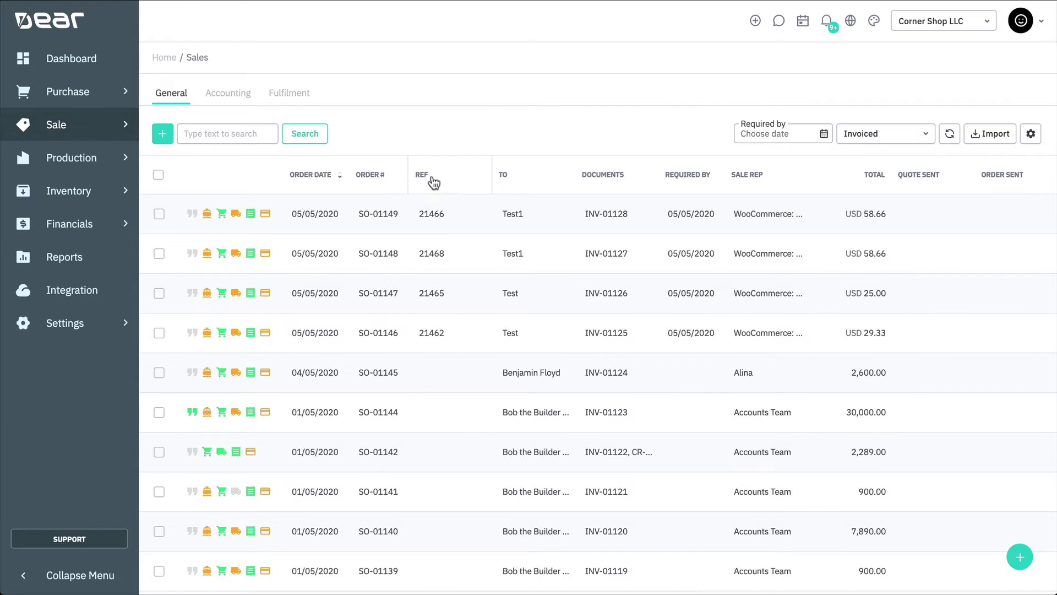
drag(489, 168, 460, 173)
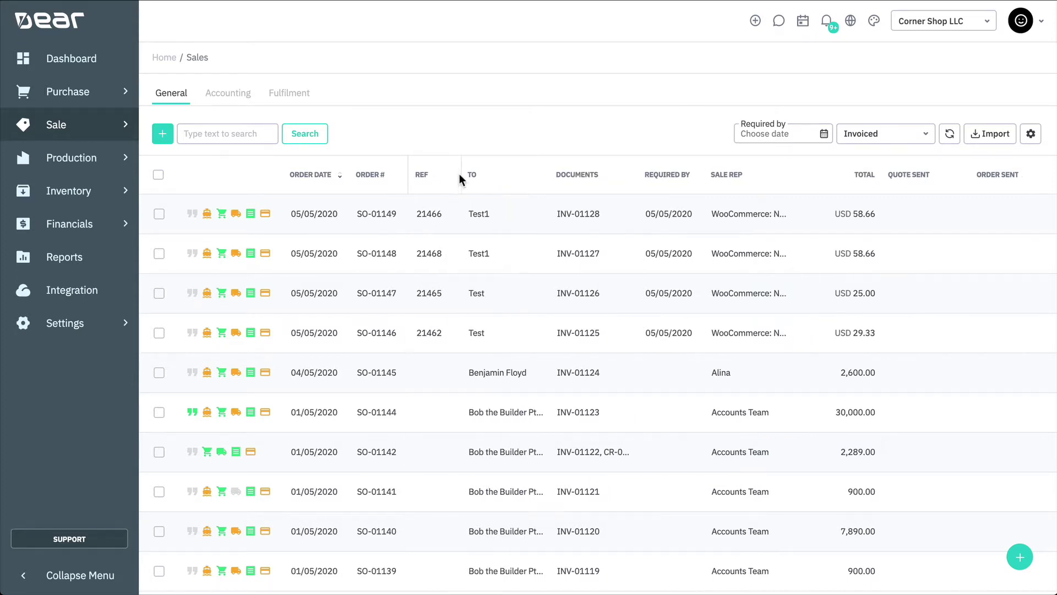
click(392, 177)
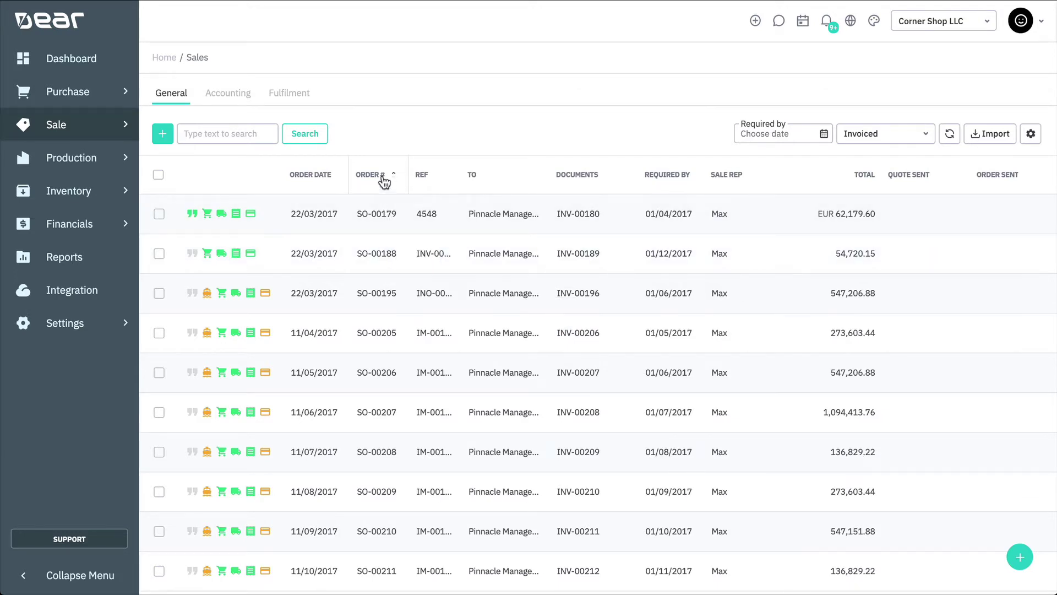
- Hide the Ref and Order # columns, then reset the Sales list to its default layout
click(1027, 142)
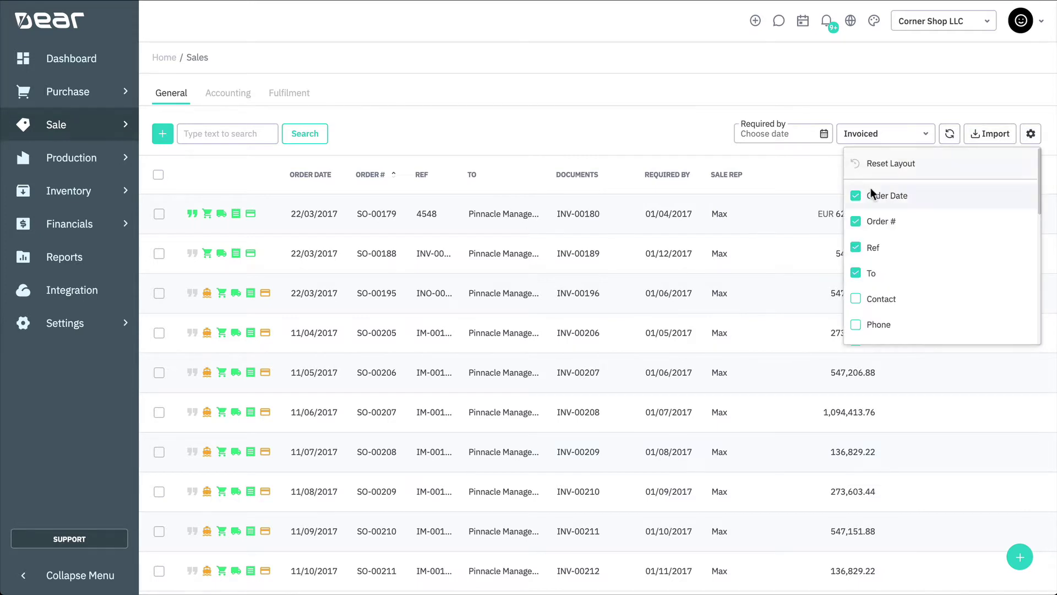
click(856, 248)
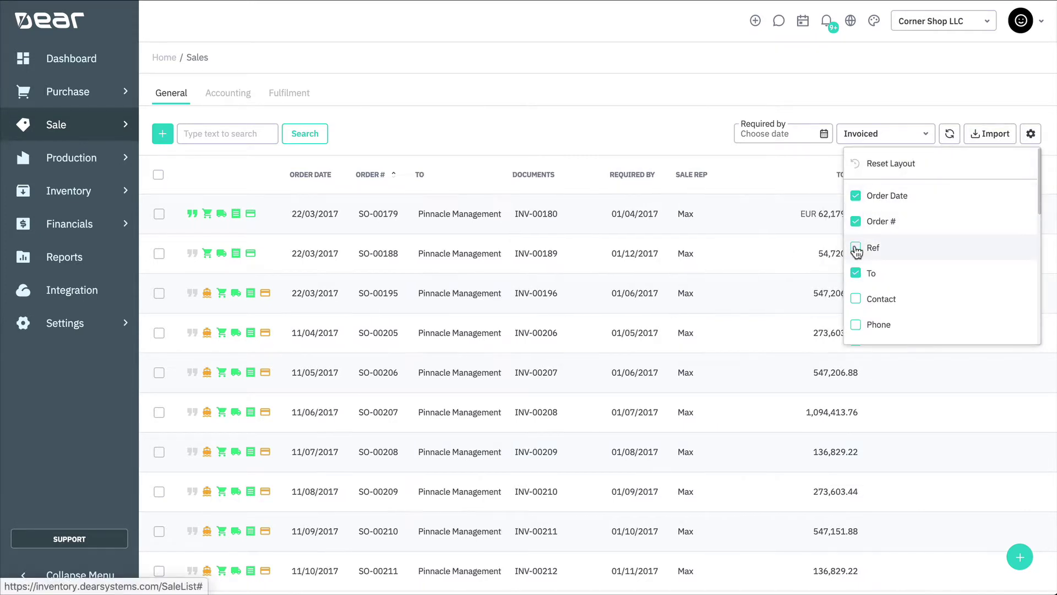
click(856, 223)
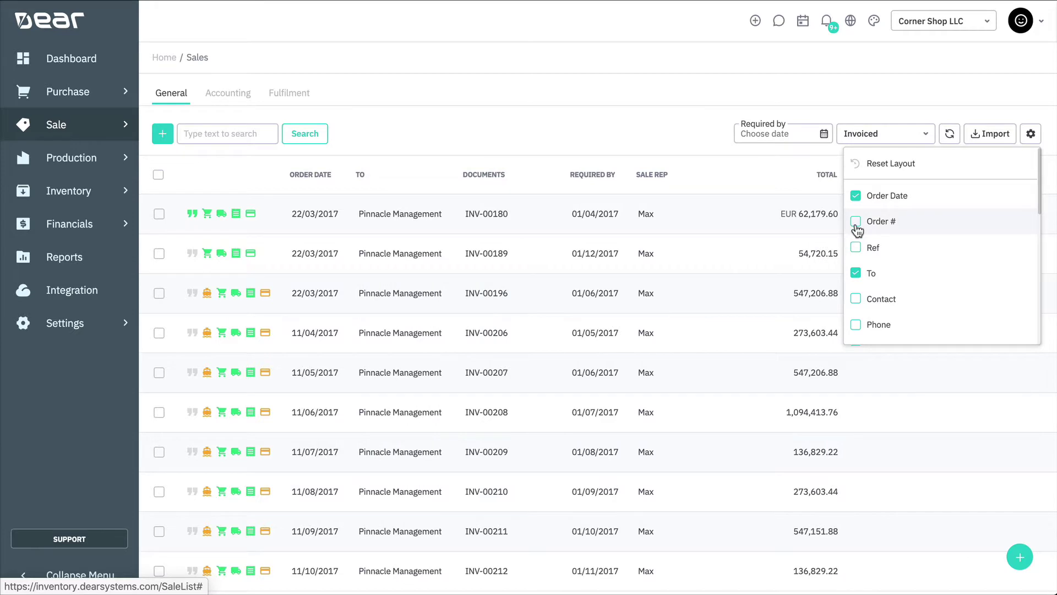
click(891, 163)
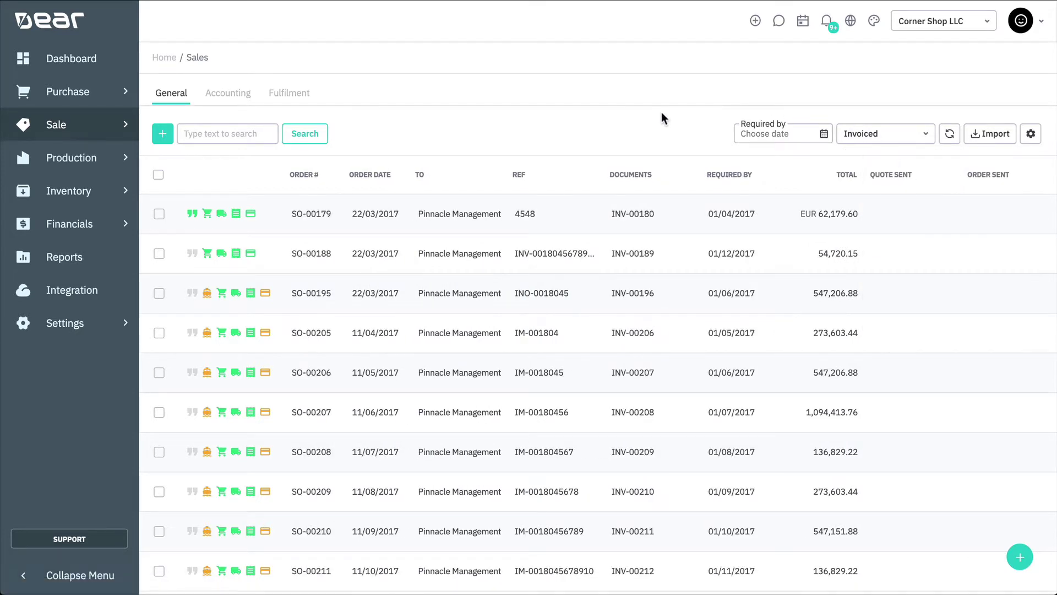
- Check the Required By calendar, then browse the sale status filter options with Invoiced kept
click(826, 142)
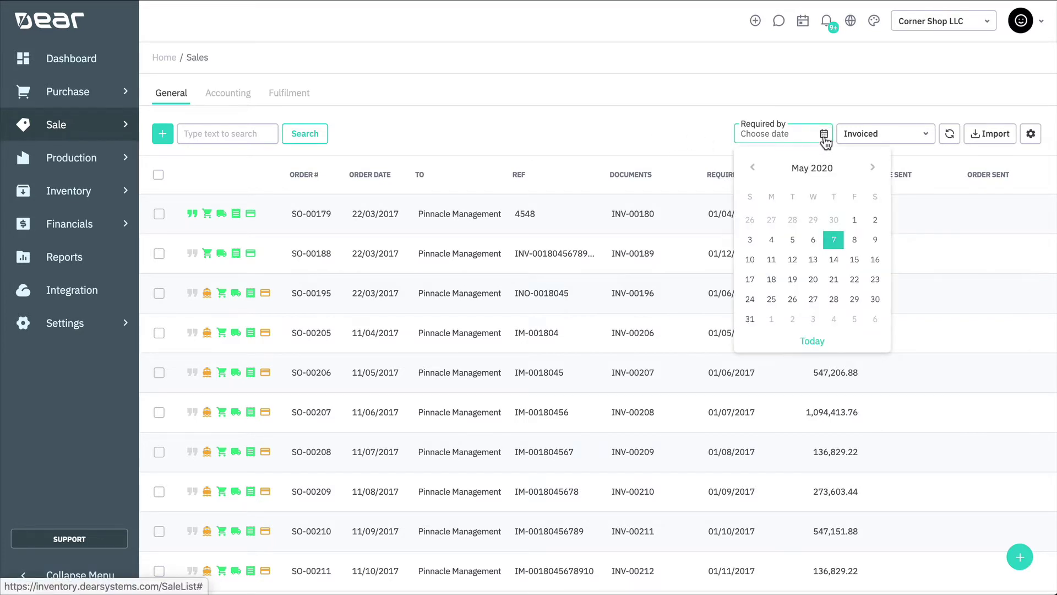
click(824, 138)
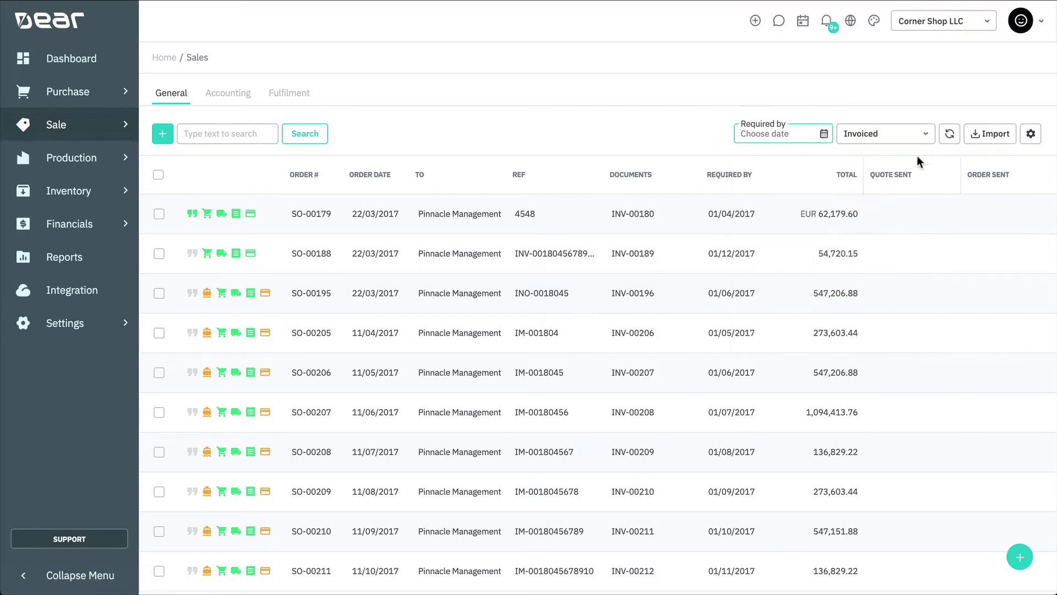
click(925, 141)
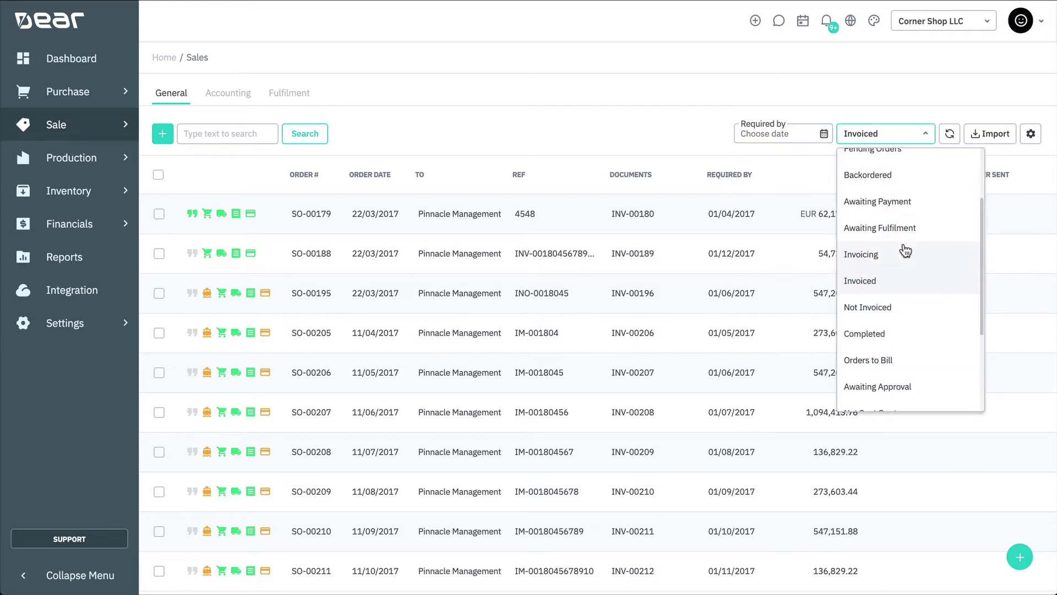
scroll(904, 246, up, 3)
scroll(906, 250, down, 5)
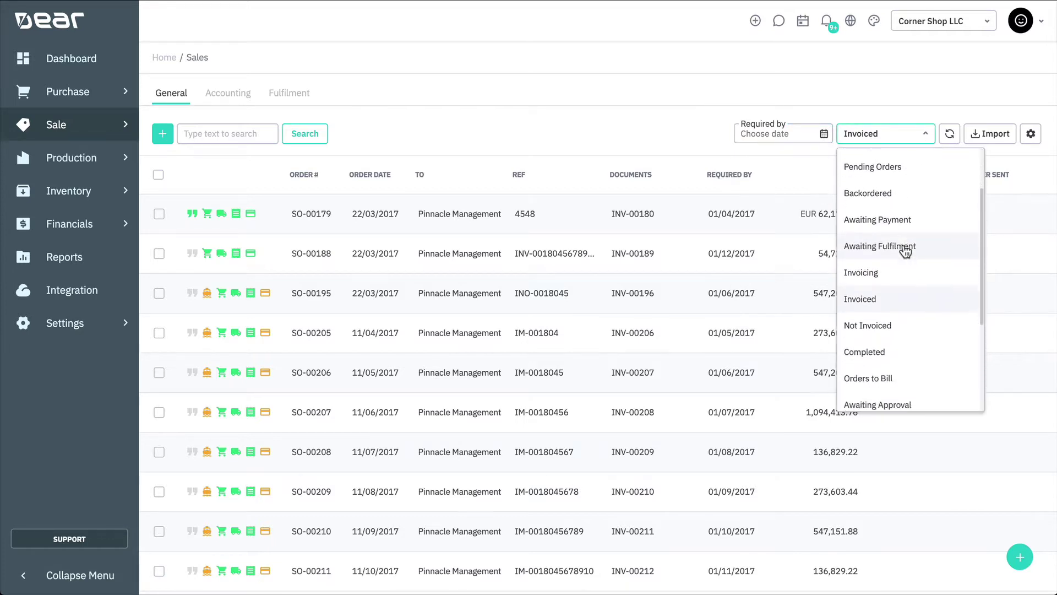
scroll(906, 251, down, 1)
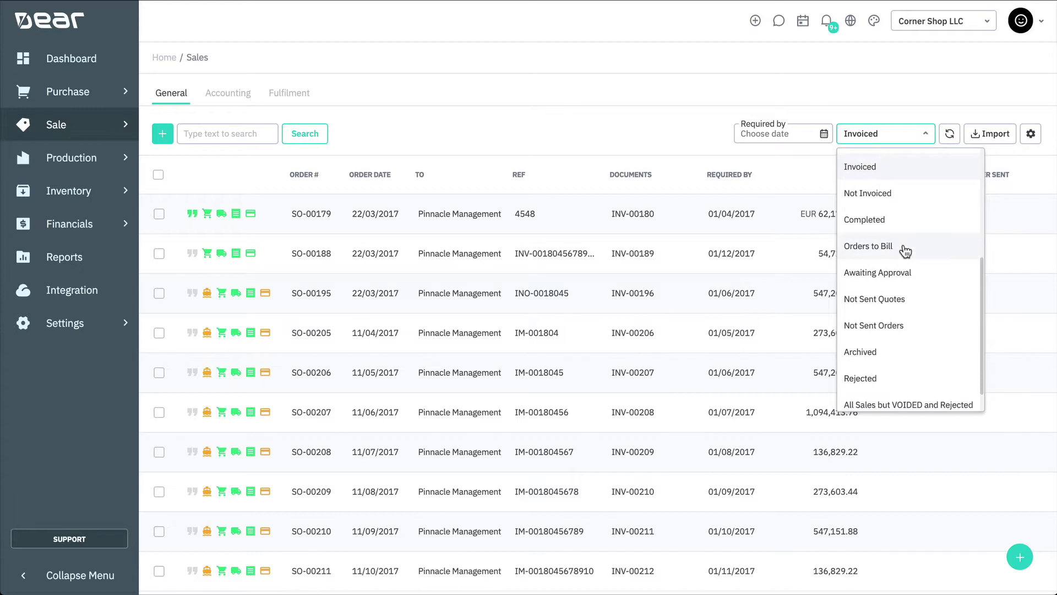
- Select sales SO-00179, SO-00188, SO-00195 and SO-00205 and show the Fill & Authorise options
click(616, 114)
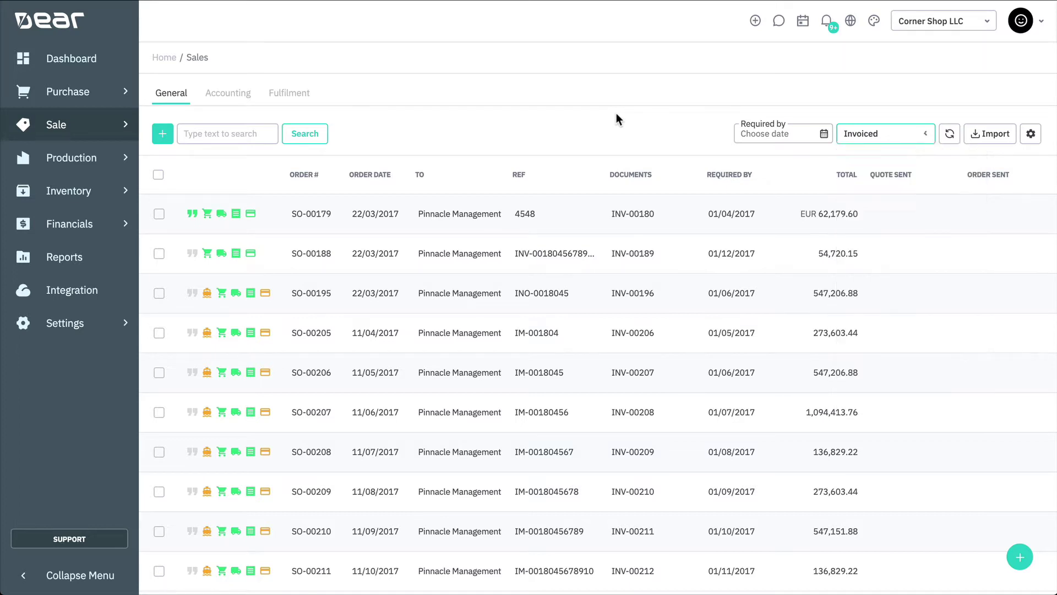
click(159, 220)
click(159, 285)
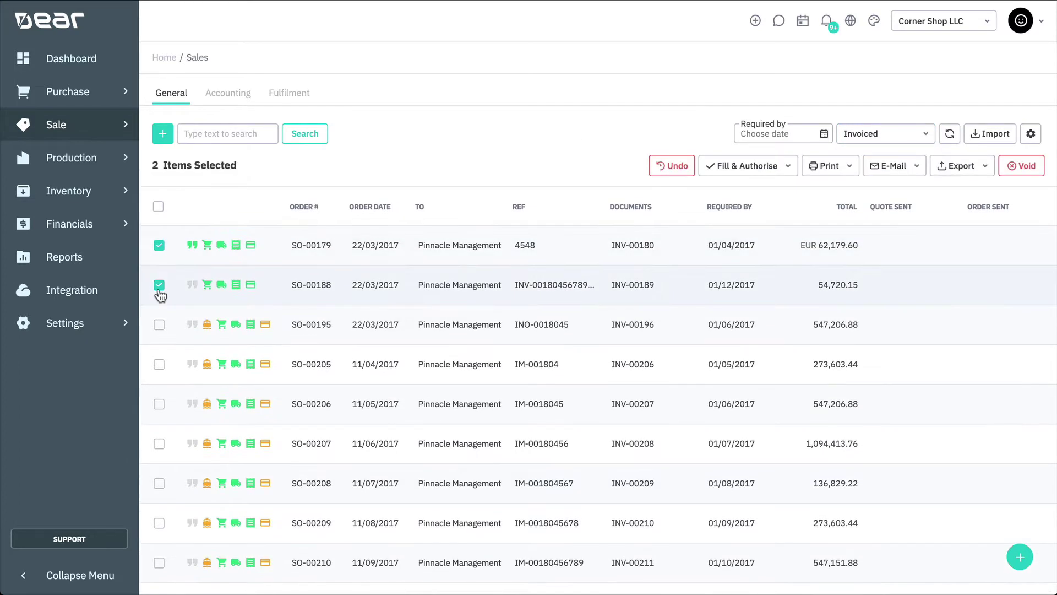
click(159, 326)
click(160, 364)
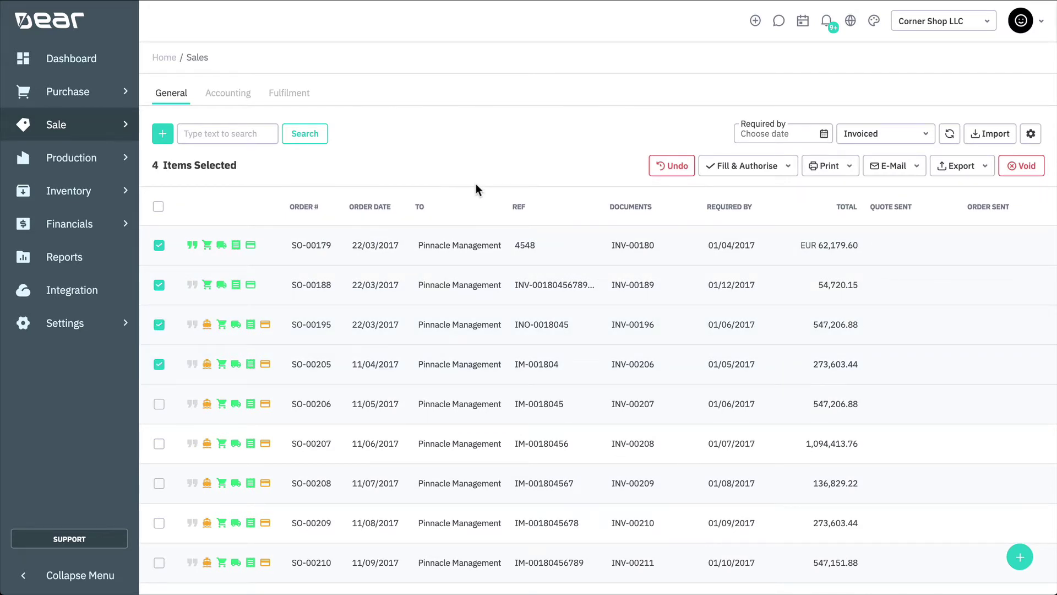
click(789, 169)
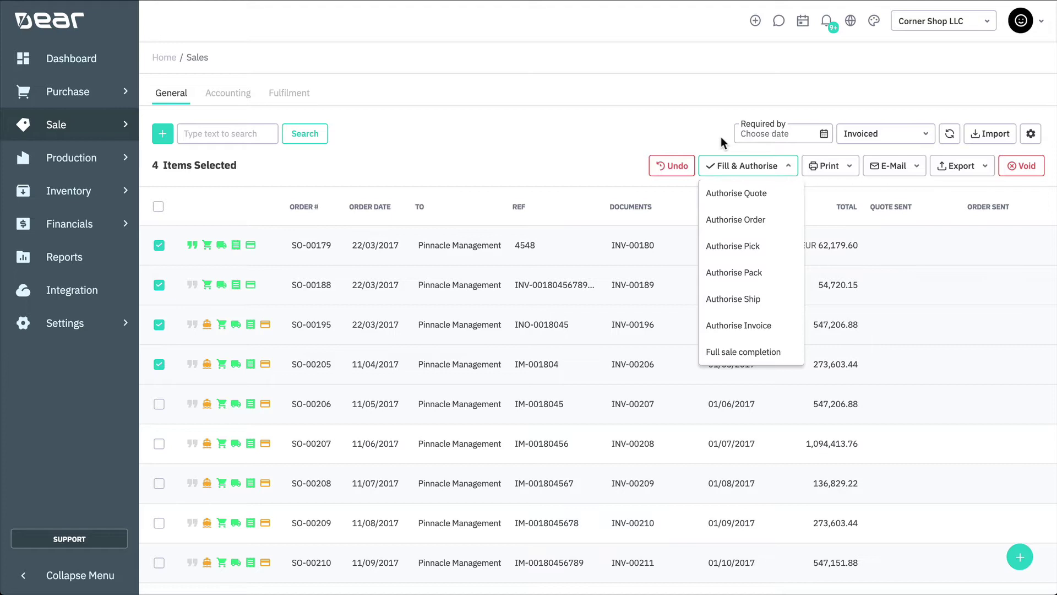
click(720, 137)
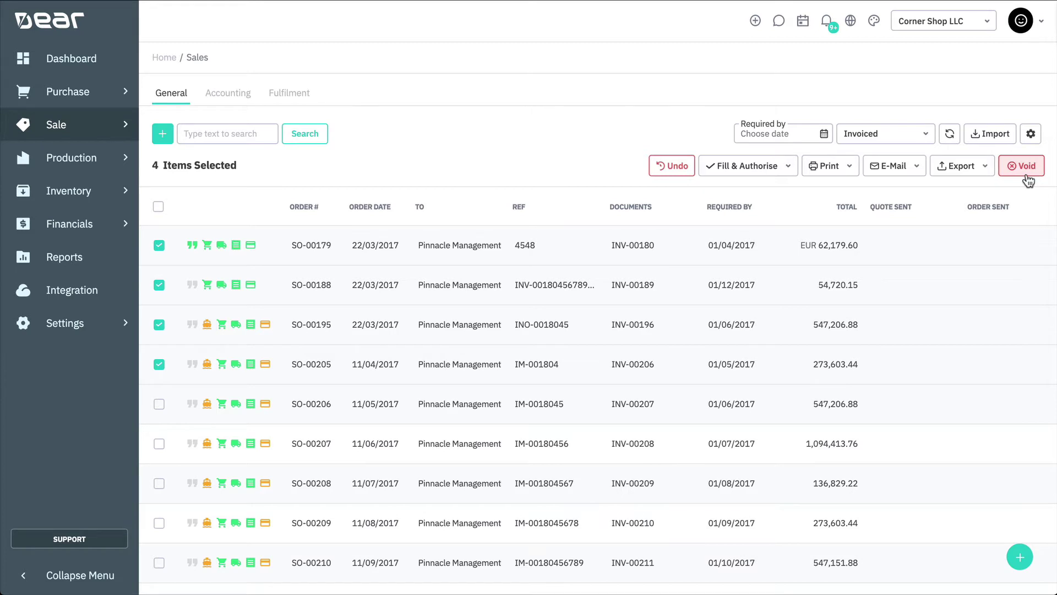
click(850, 169)
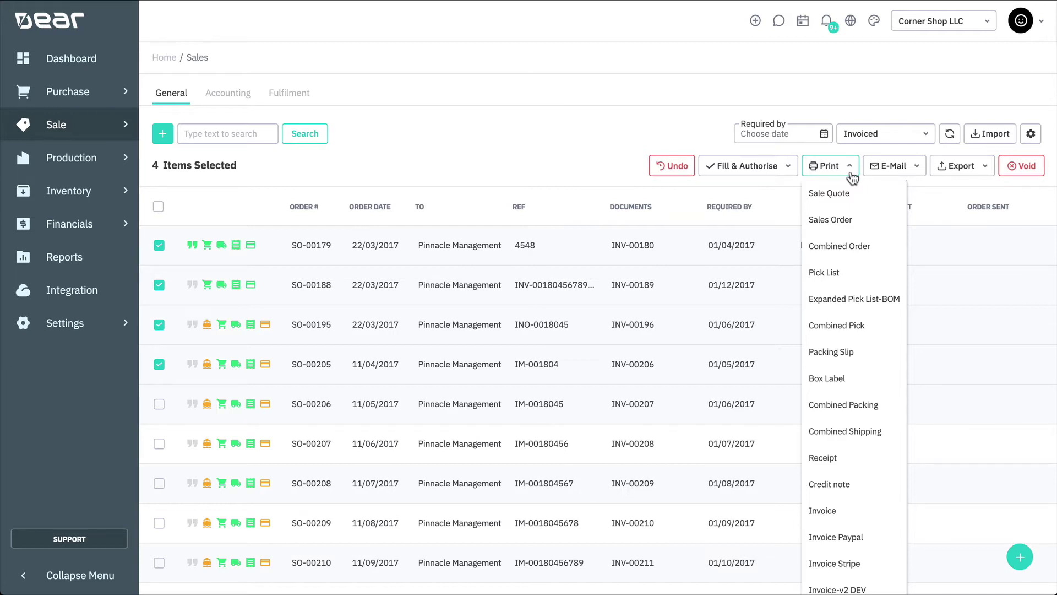
click(851, 174)
click(918, 173)
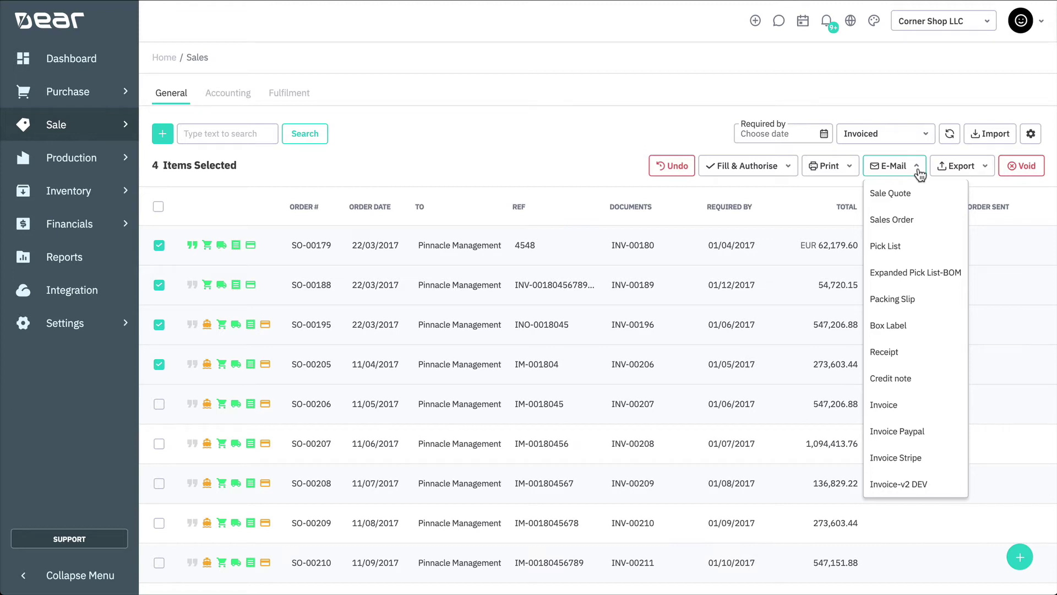
click(917, 170)
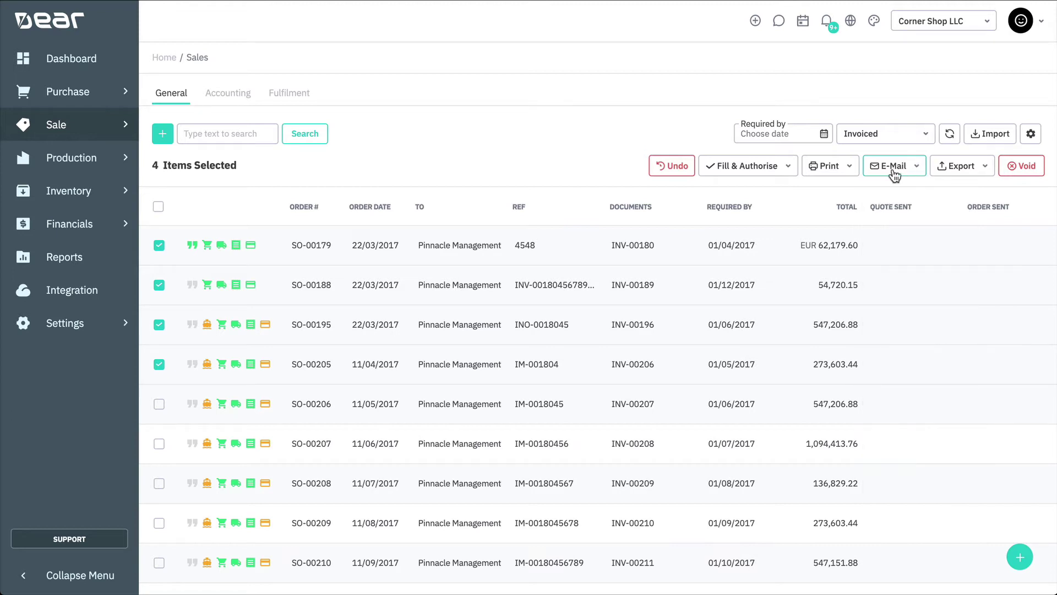
- In Document & e-Mail templates, set the Sales Order email subject to 'New Sales Confirmation'
click(118, 327)
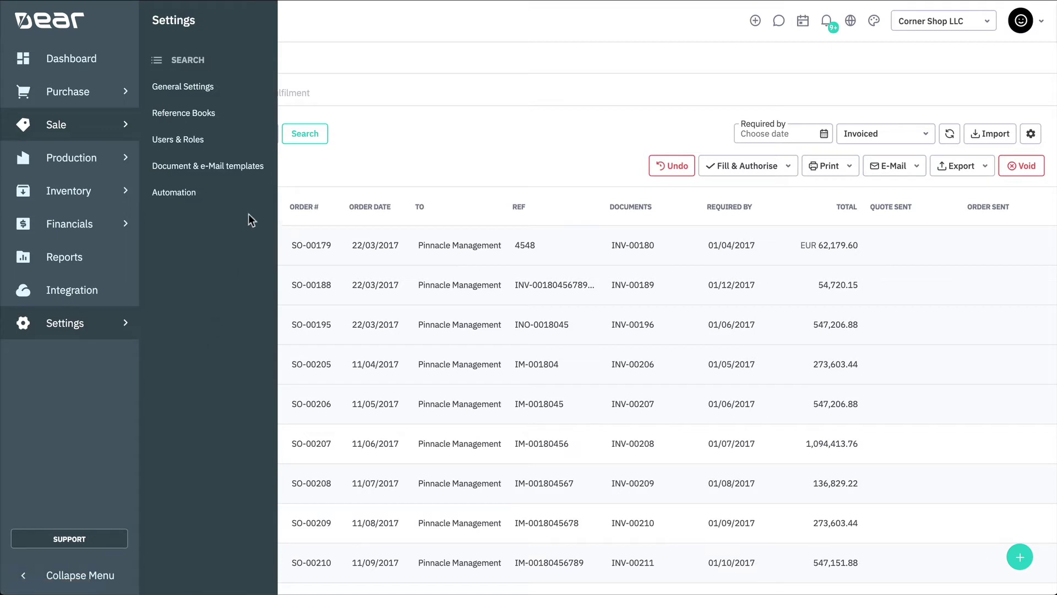
click(262, 169)
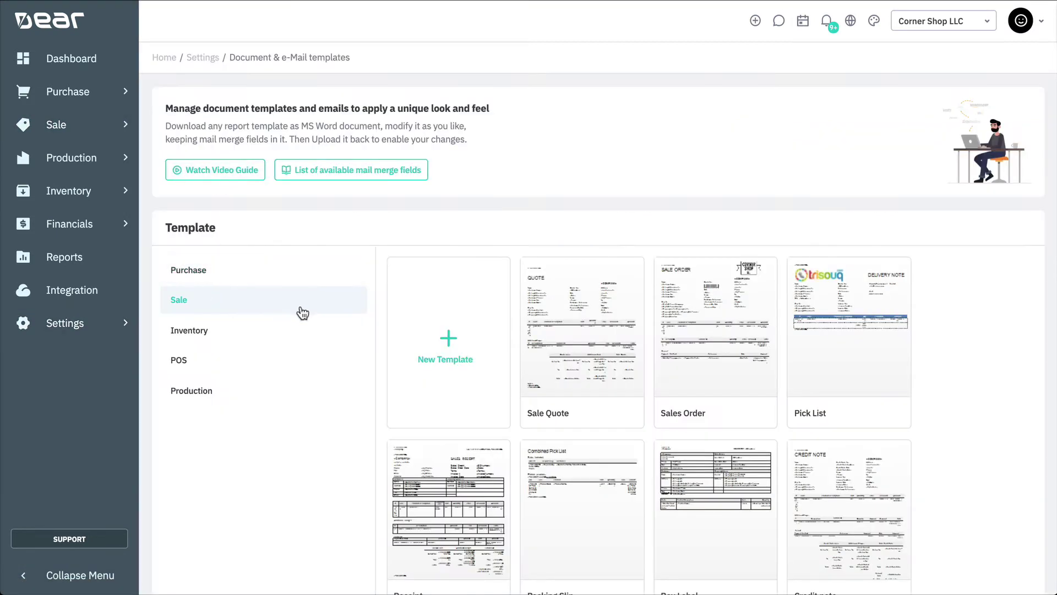
scroll(601, 324, down, 1)
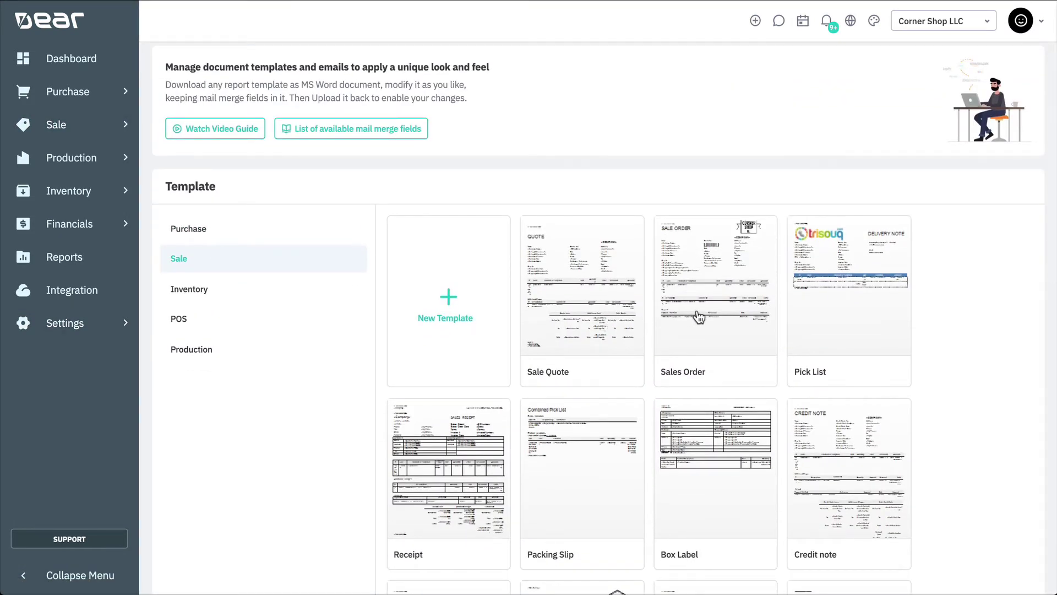
click(699, 317)
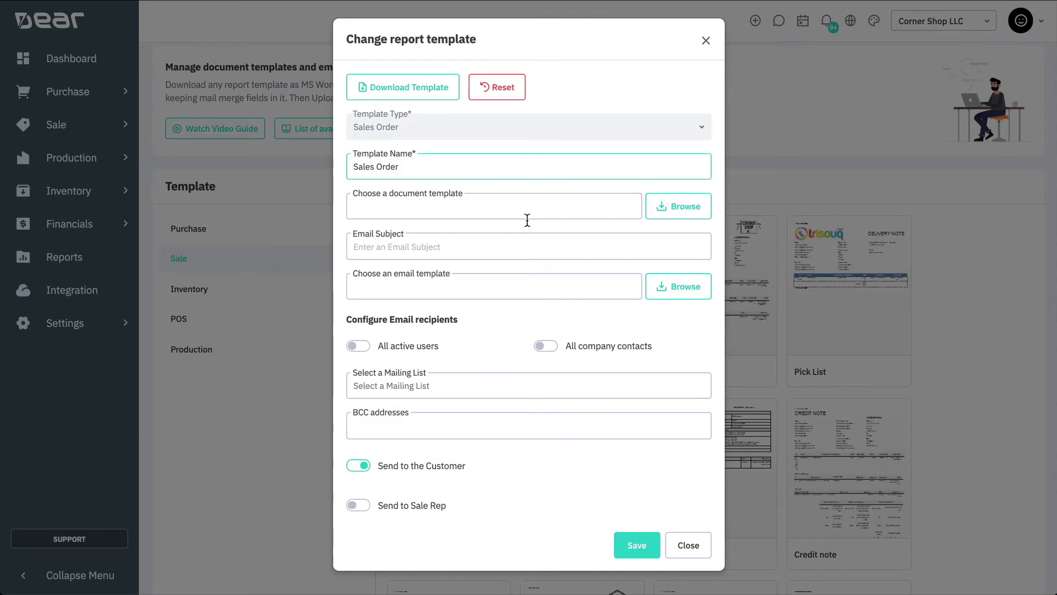
click(495, 244)
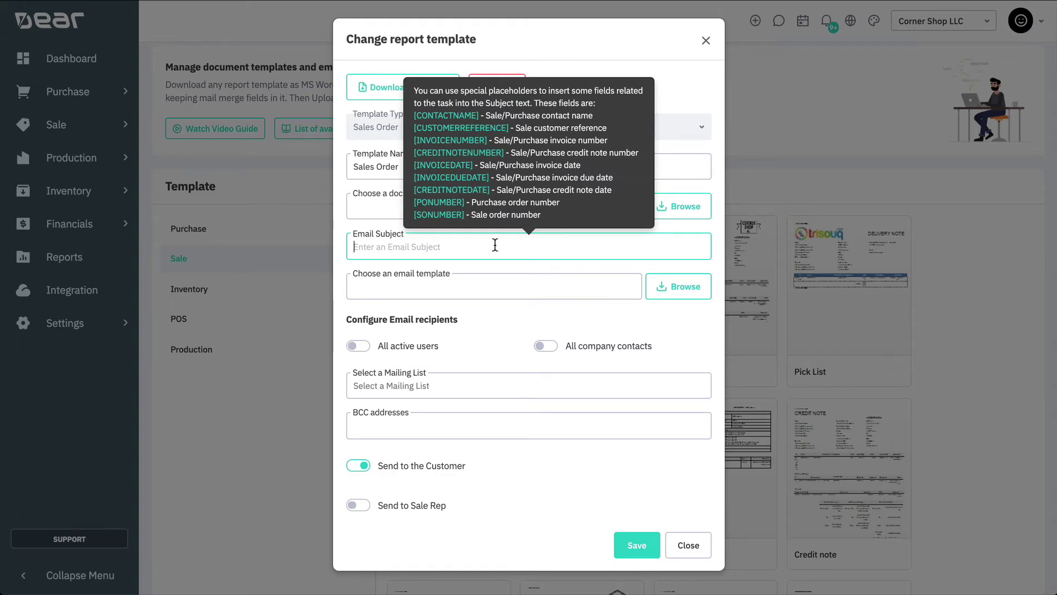
text(New Sales Conf)
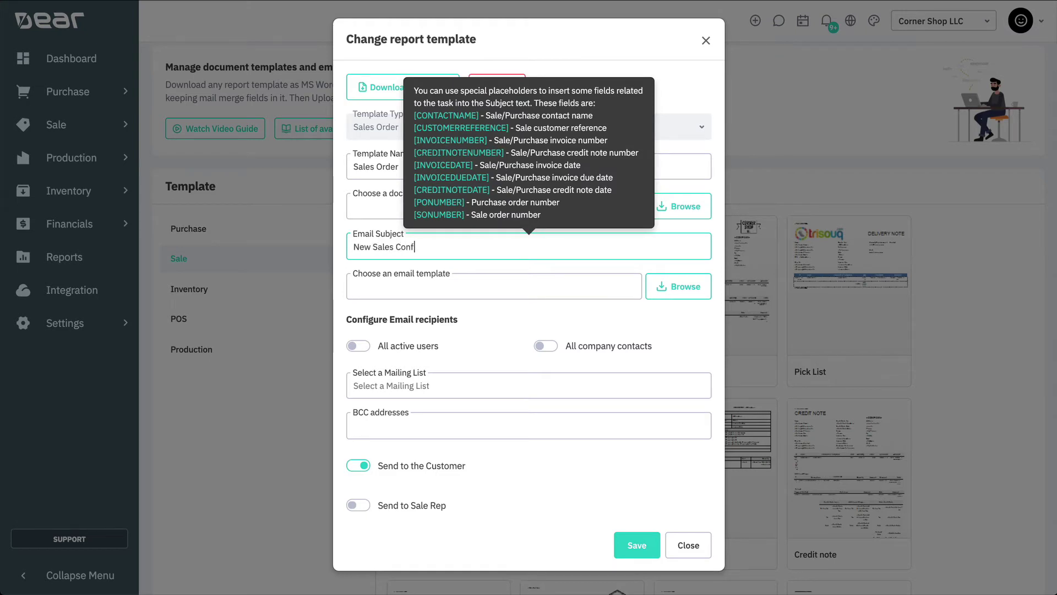
text(irmation)
click(523, 286)
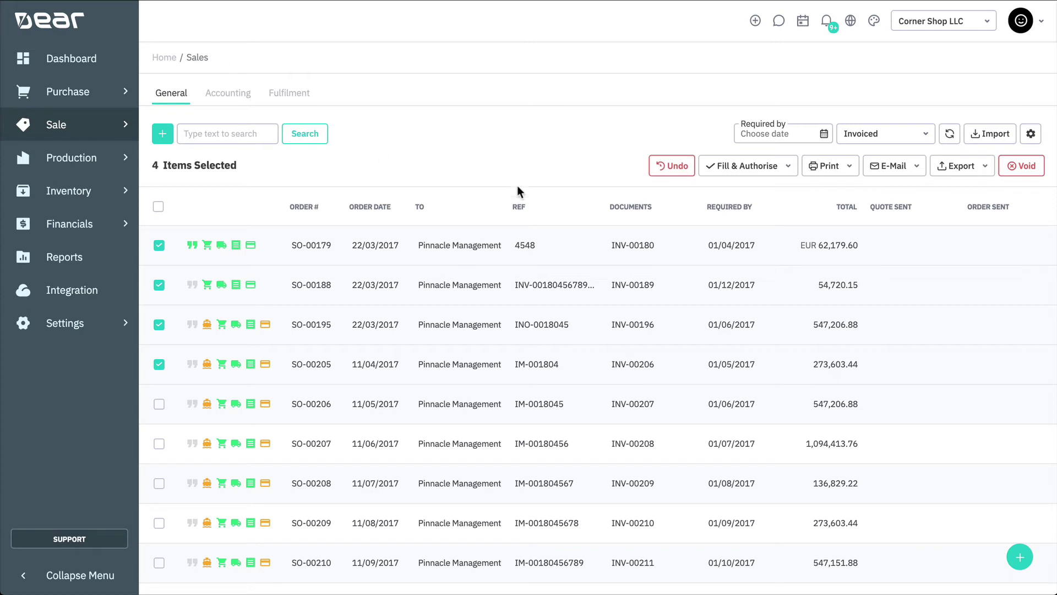
- Review the Sales list Export options without exporting, then switch to the Fulfilment view
click(958, 166)
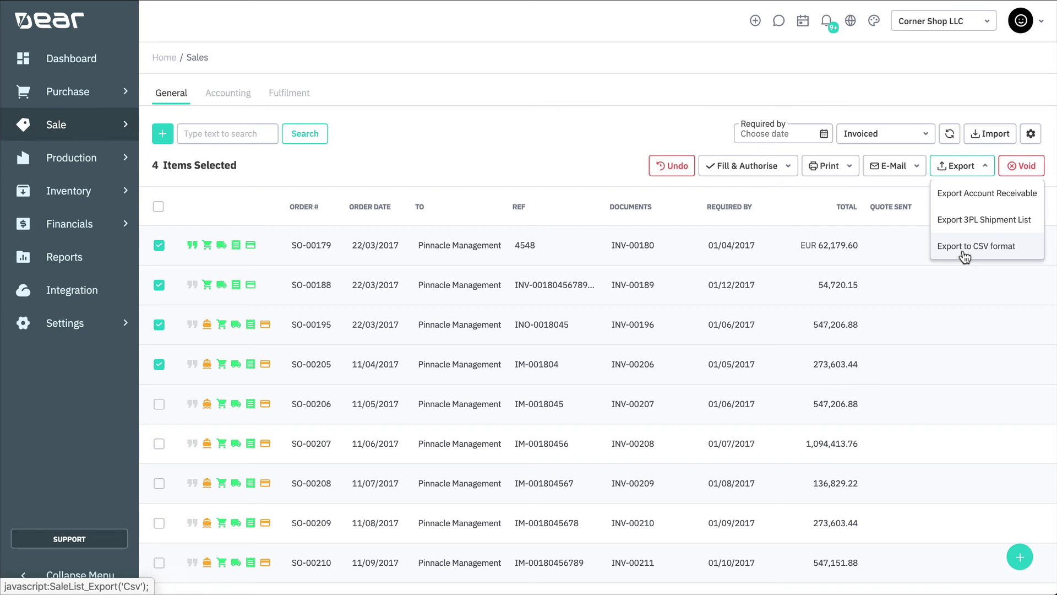
click(641, 131)
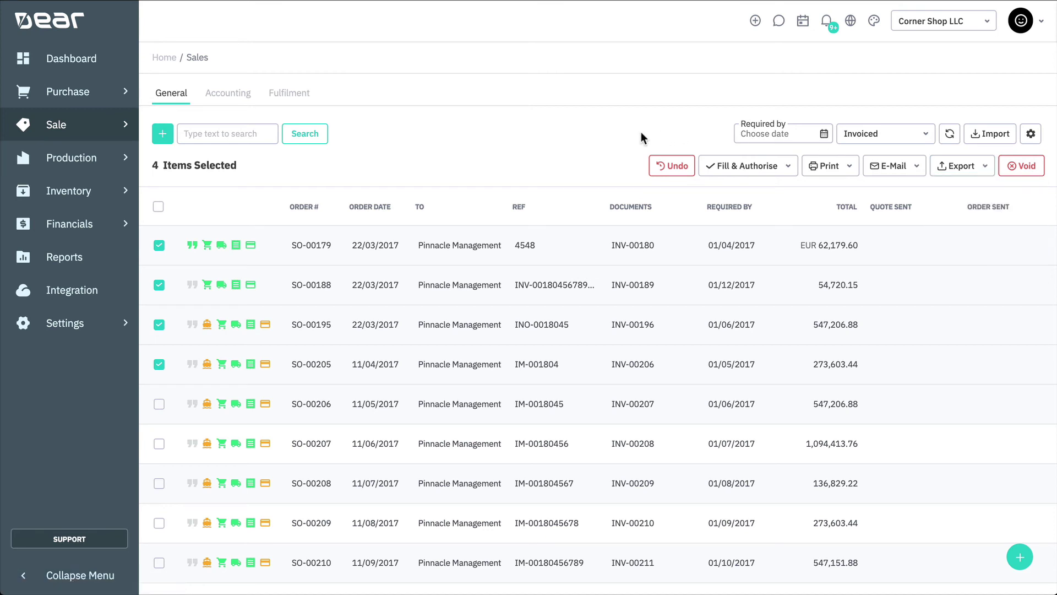
click(297, 100)
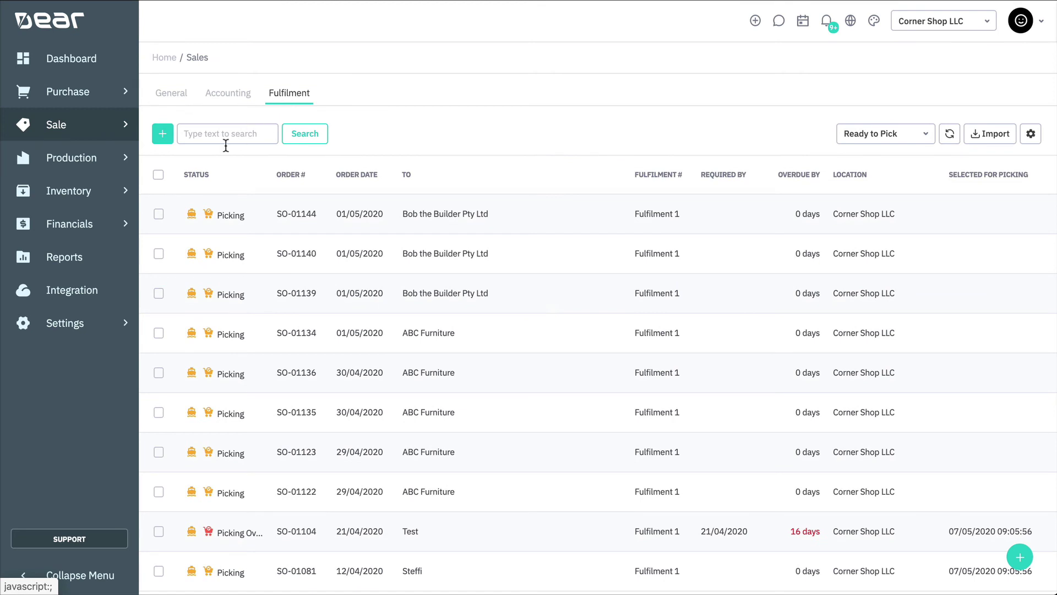
- Schedule orders SO-01144, SO-01140 and SO-01139 for picking
click(160, 215)
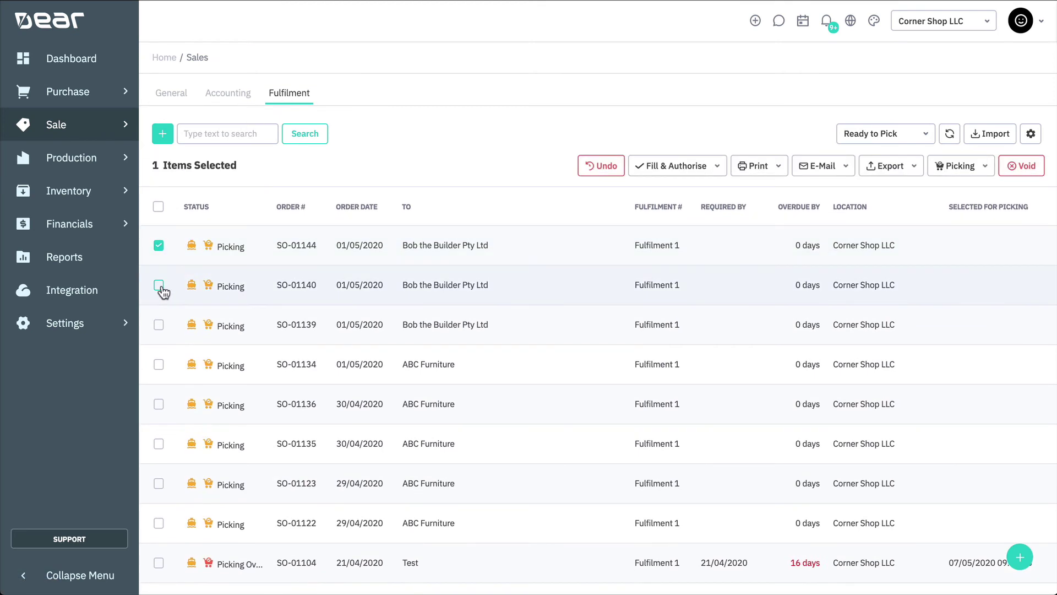
click(159, 284)
click(159, 324)
click(939, 171)
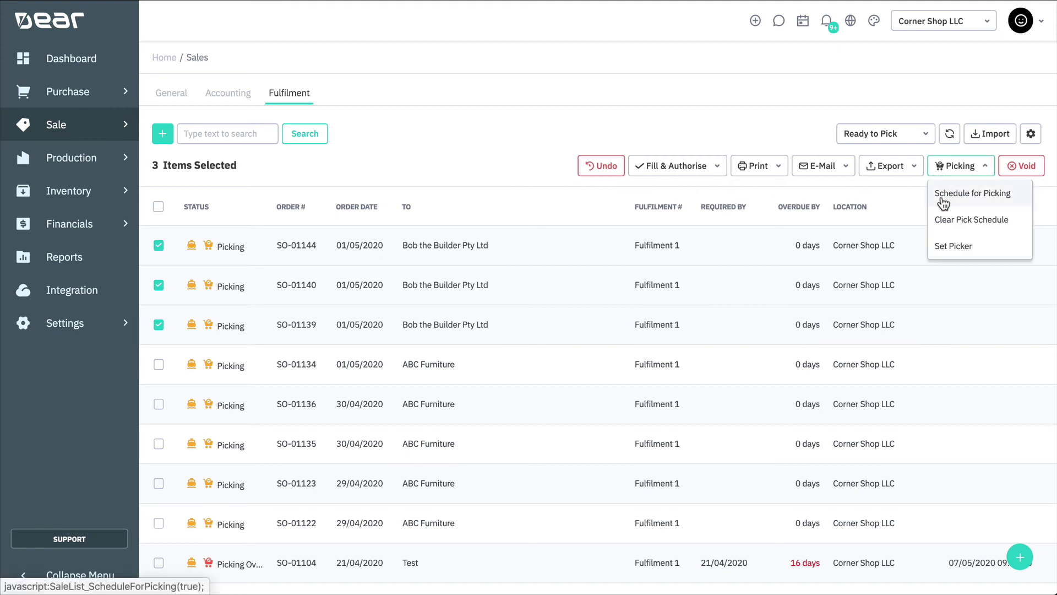
click(943, 194)
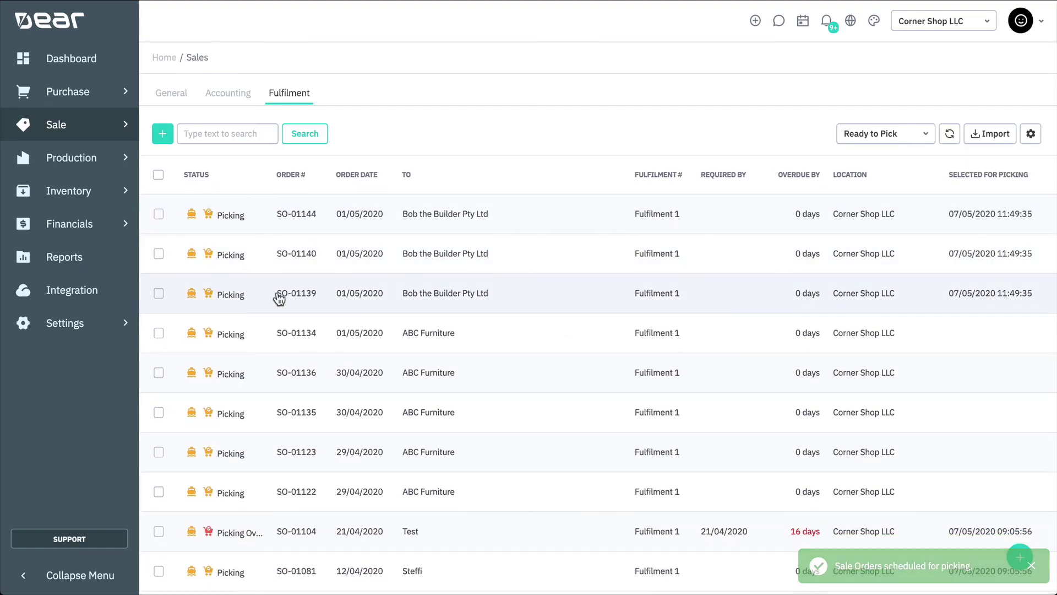
- Clear the pick schedule of SO-01139, SO-01140 and SO-01144 again
click(158, 293)
click(159, 280)
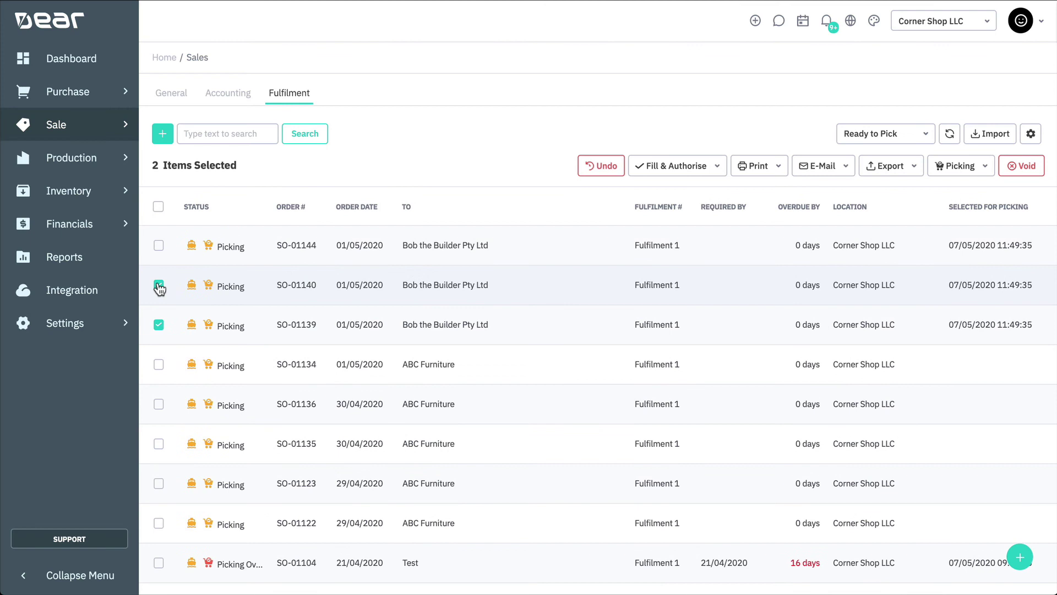
click(159, 239)
click(945, 165)
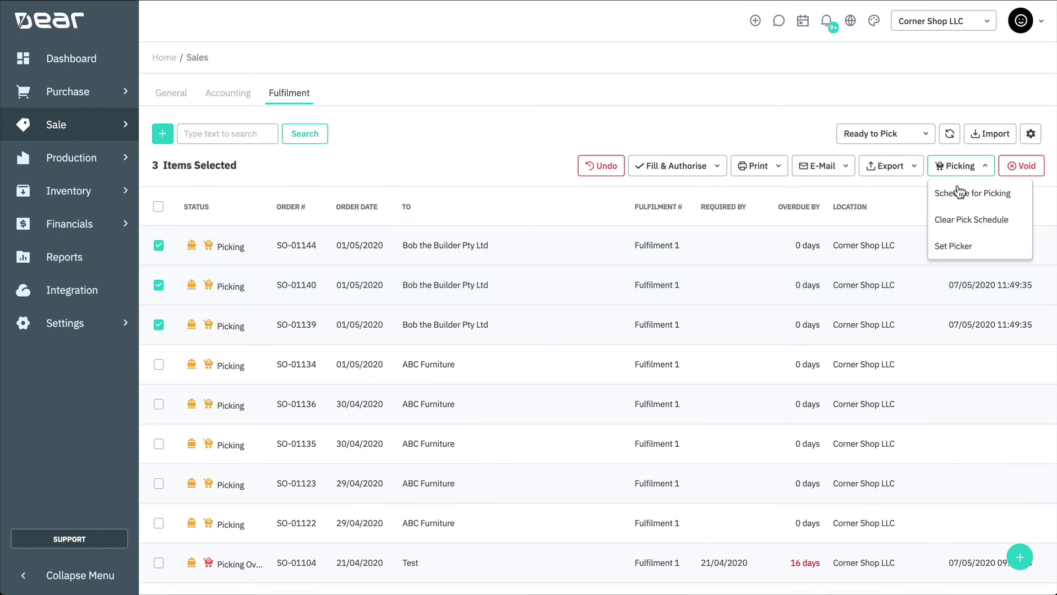
click(1018, 225)
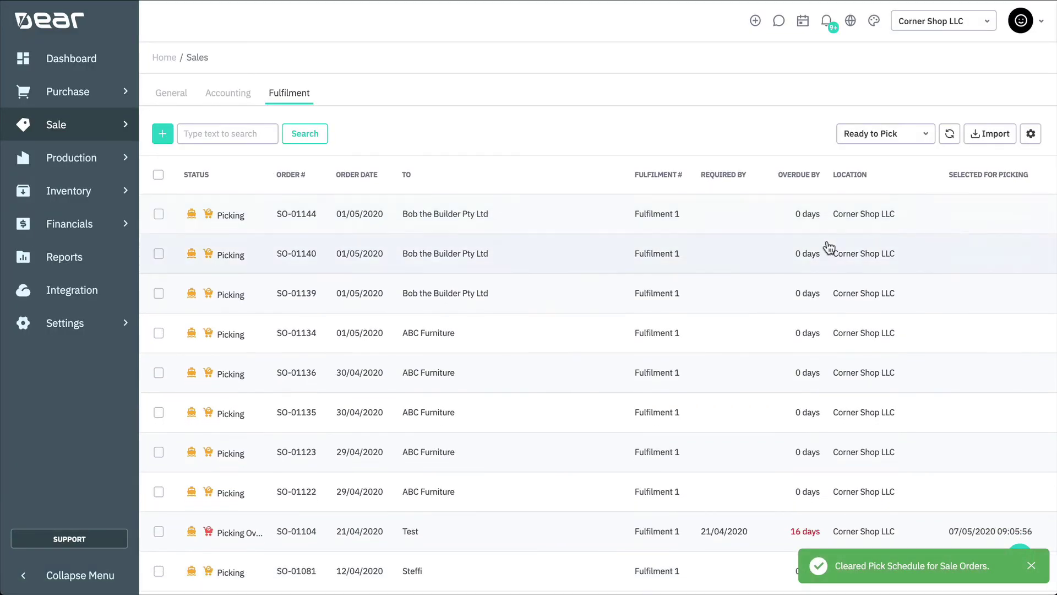
click(159, 214)
- Set Picker for SO-01144, SO-01140 and SO-01139 to the user found by searching 'hello'
click(159, 284)
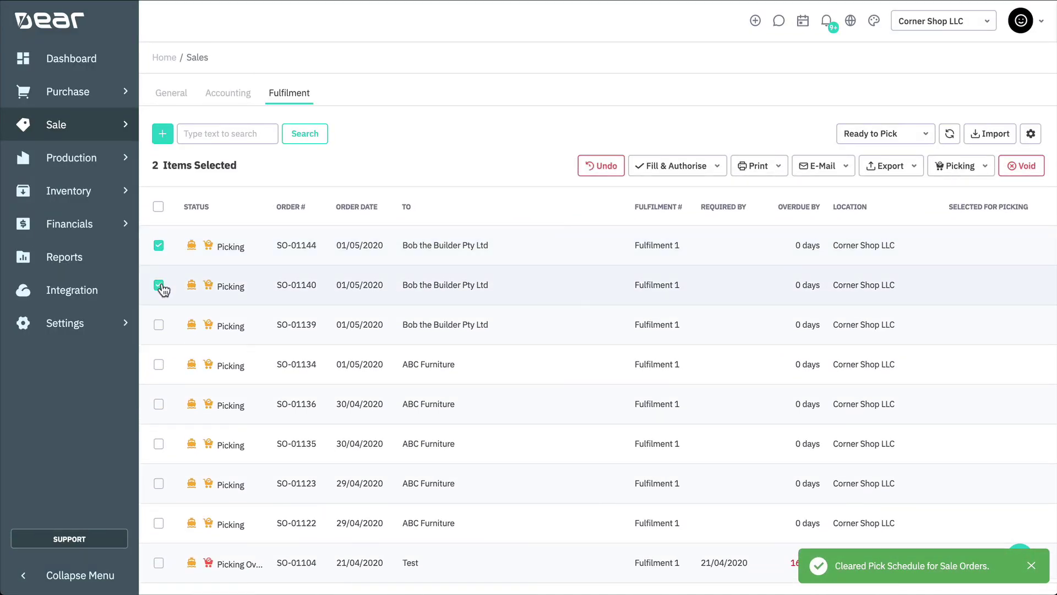
click(159, 325)
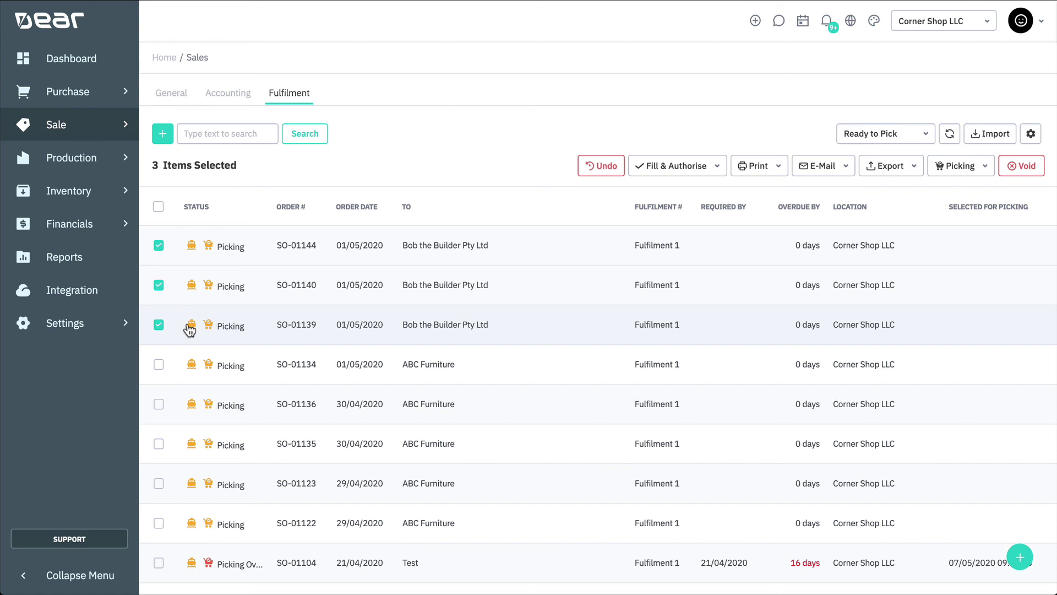
click(978, 168)
click(970, 245)
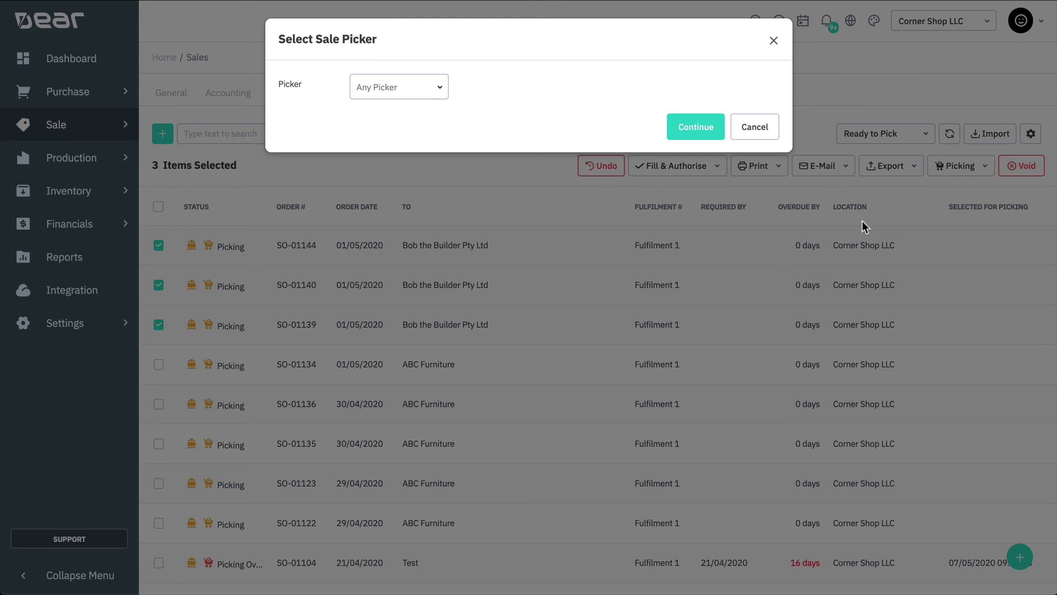
click(360, 86)
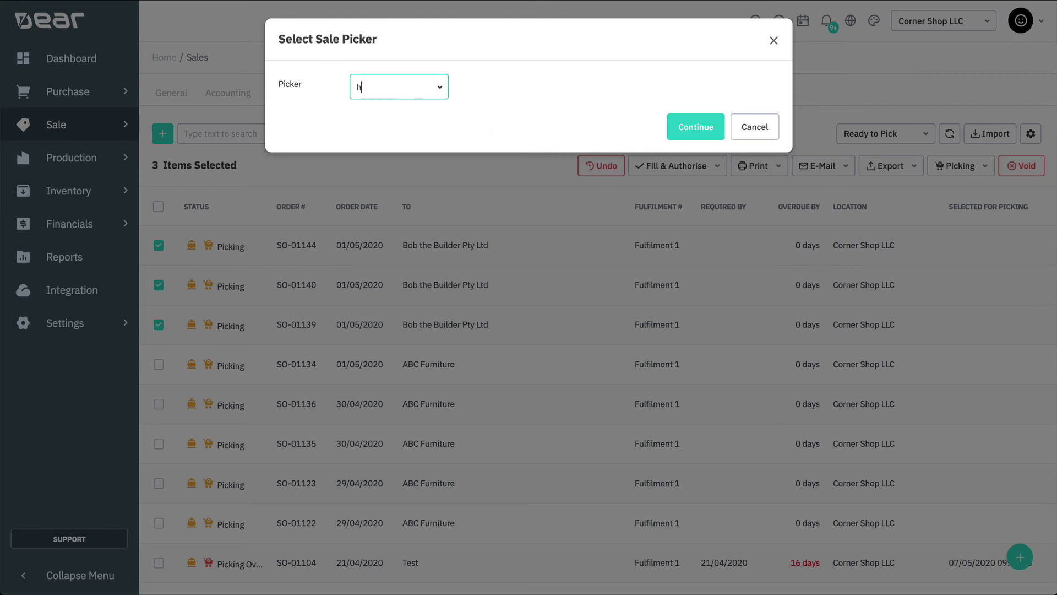
click(410, 120)
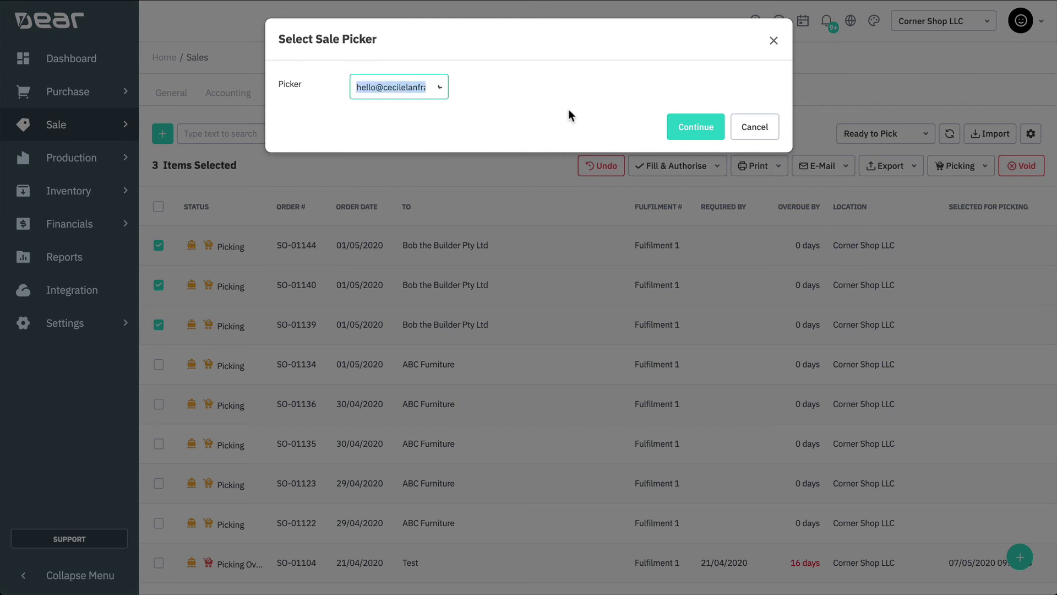
click(676, 125)
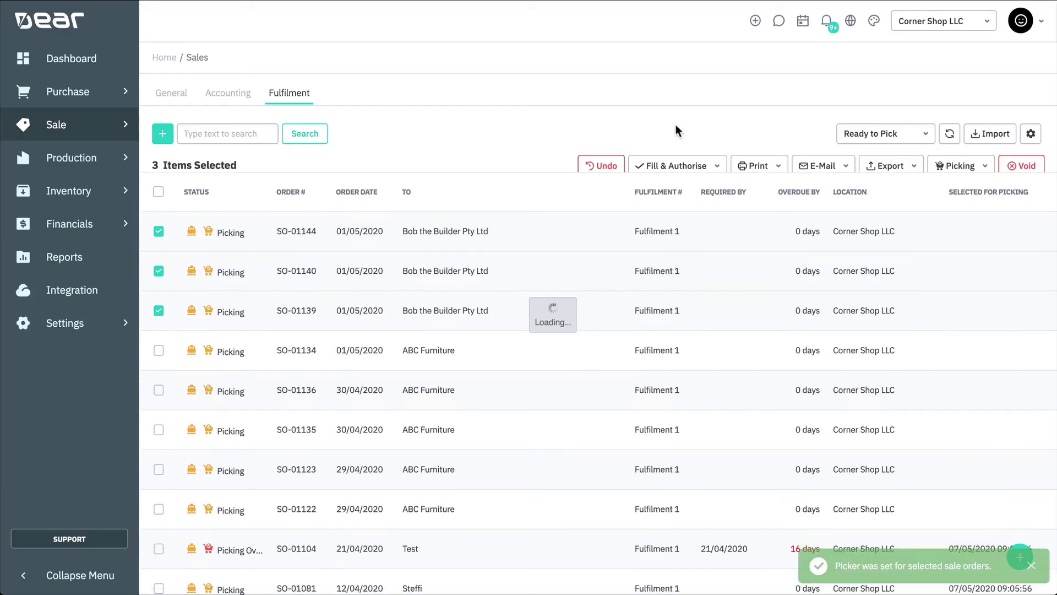